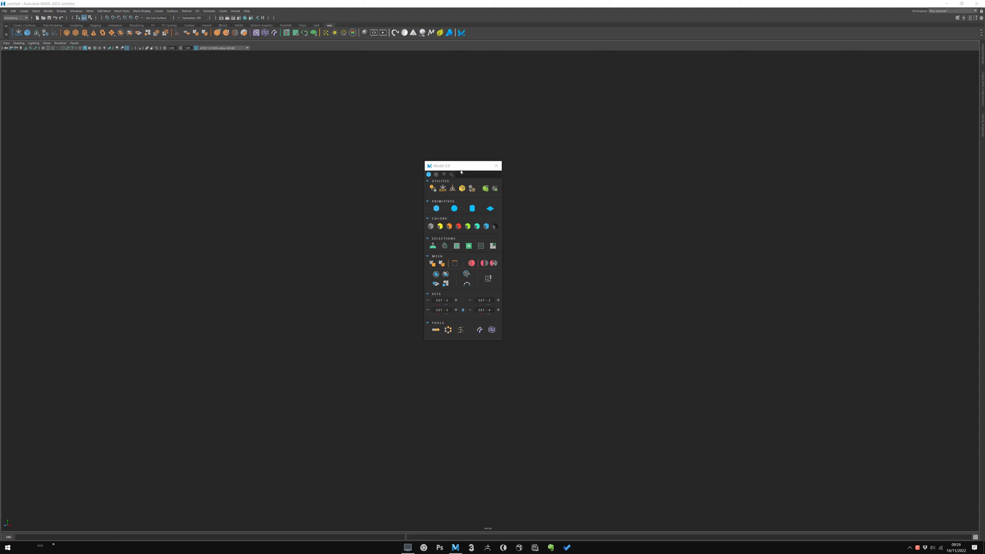
# Drag the ModIt 3.0 window to the top of the screen, then back near the centre
pyautogui.moveTo(461, 167)
pyautogui.mouseDown()
pyautogui.moveTo(453, 31)
pyautogui.moveTo(684, 40)
pyautogui.mouseUp()
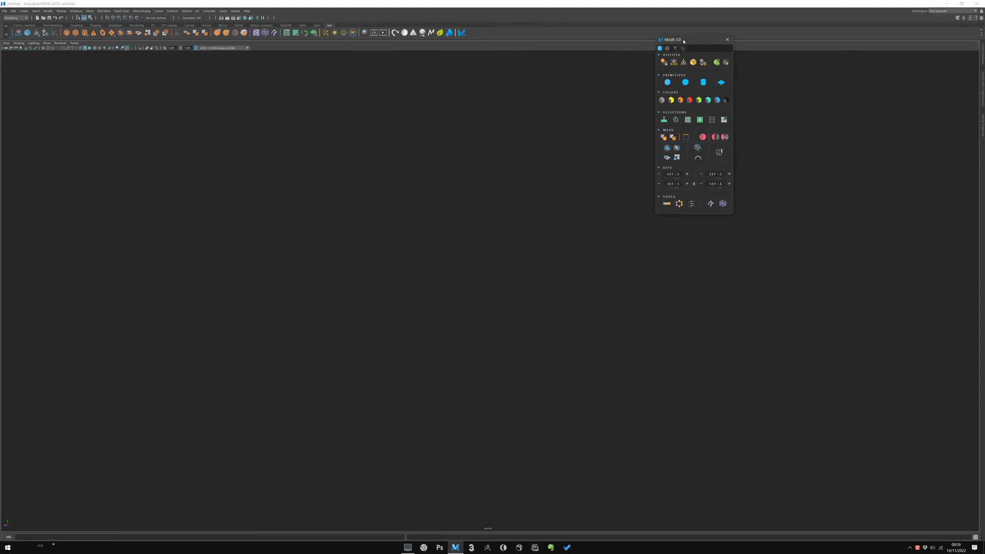
pyautogui.moveTo(684, 40); pyautogui.dragTo(432, 123)
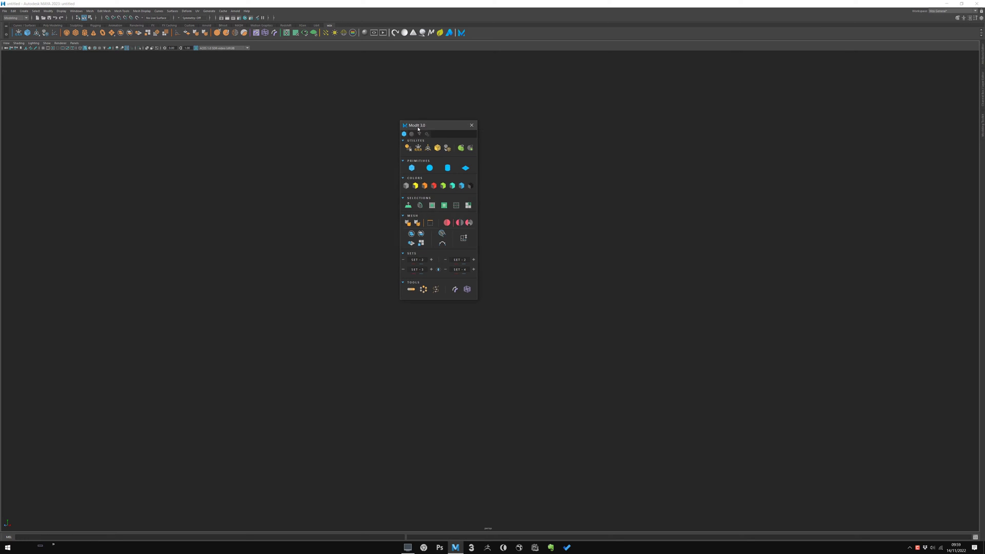
pyautogui.moveTo(427, 122)
pyautogui.mouseDown()
pyautogui.moveTo(232, 222)
pyautogui.moveTo(465, 166)
pyautogui.mouseUp()
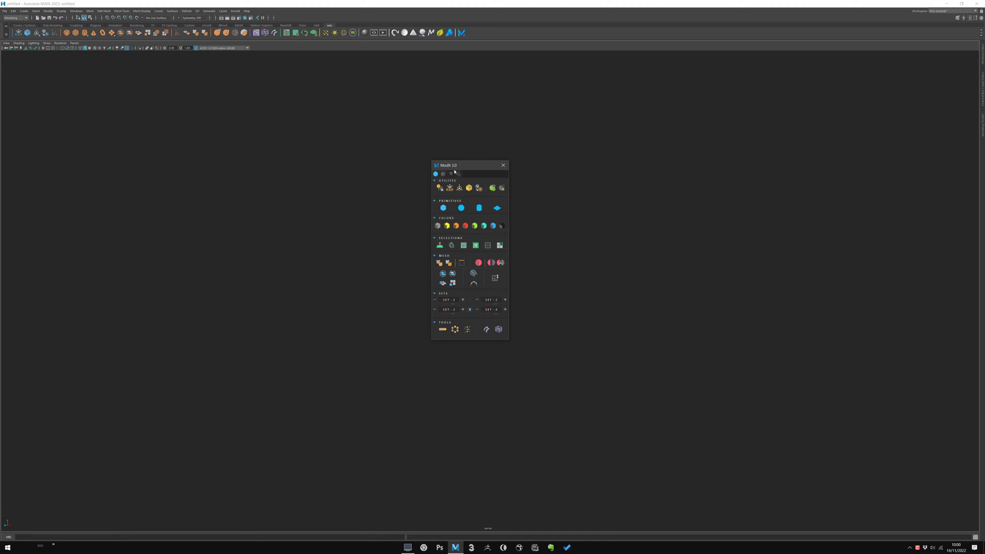
# Collapse the Primitives, Colors, Selections, Mesh, Sets and Tools sections, relaunching ModIt midway
pyautogui.click(445, 200)
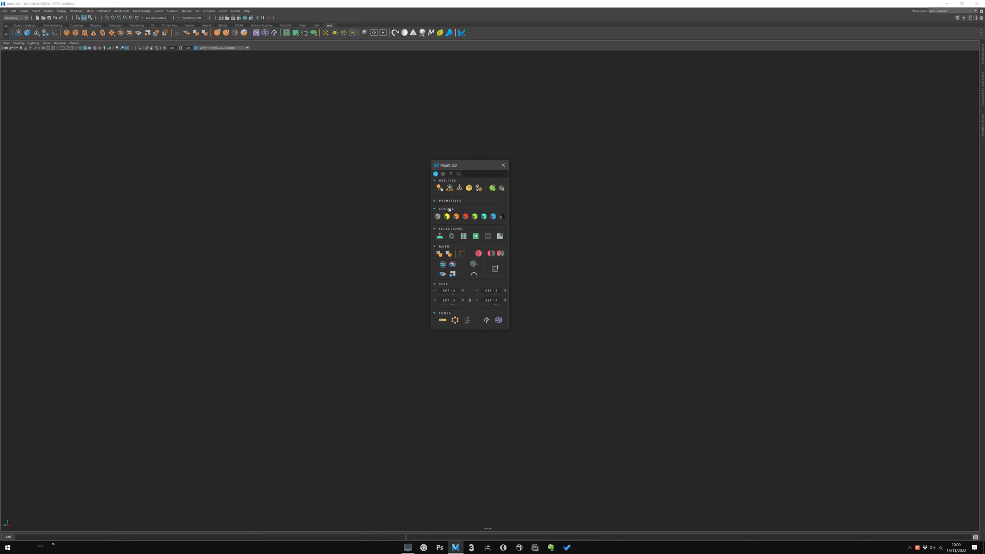
pyautogui.click(447, 216)
pyautogui.click(448, 225)
pyautogui.moveTo(461, 165); pyautogui.dragTo(453, 164)
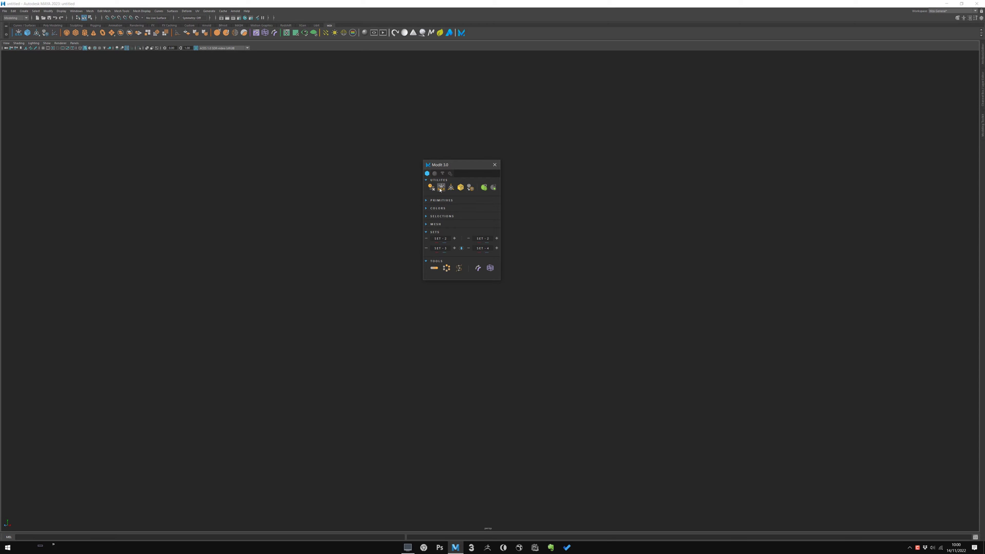
pyautogui.click(437, 232)
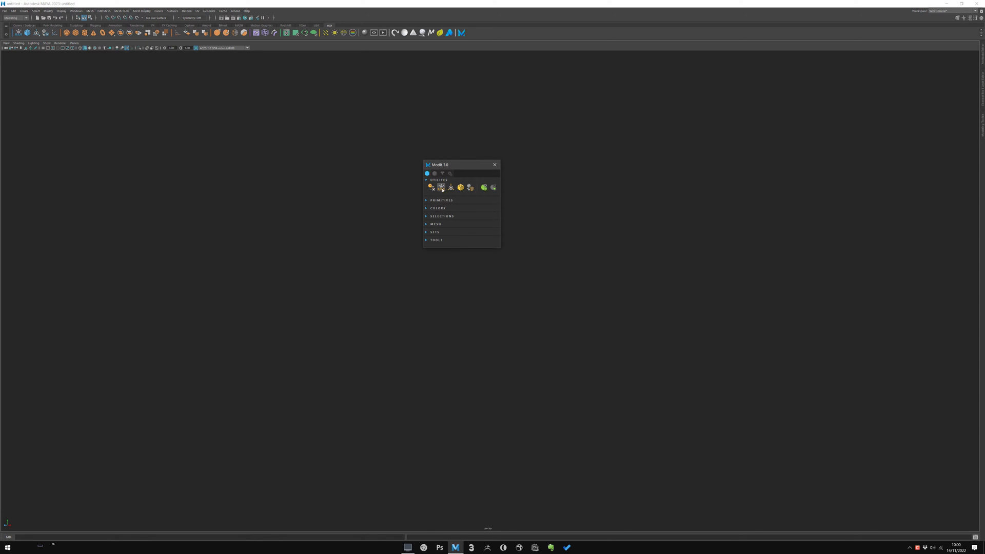
pyautogui.click(462, 33)
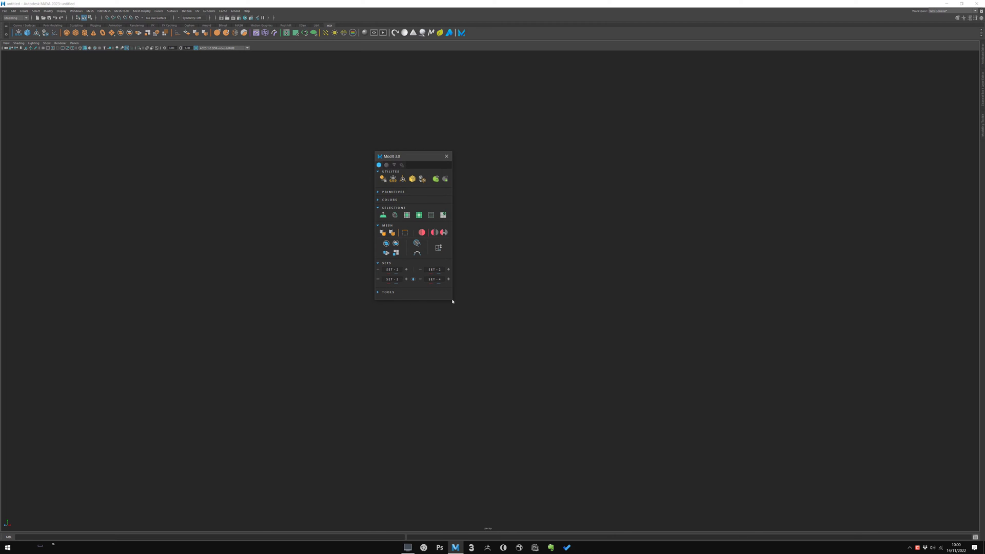
pyautogui.click(393, 208)
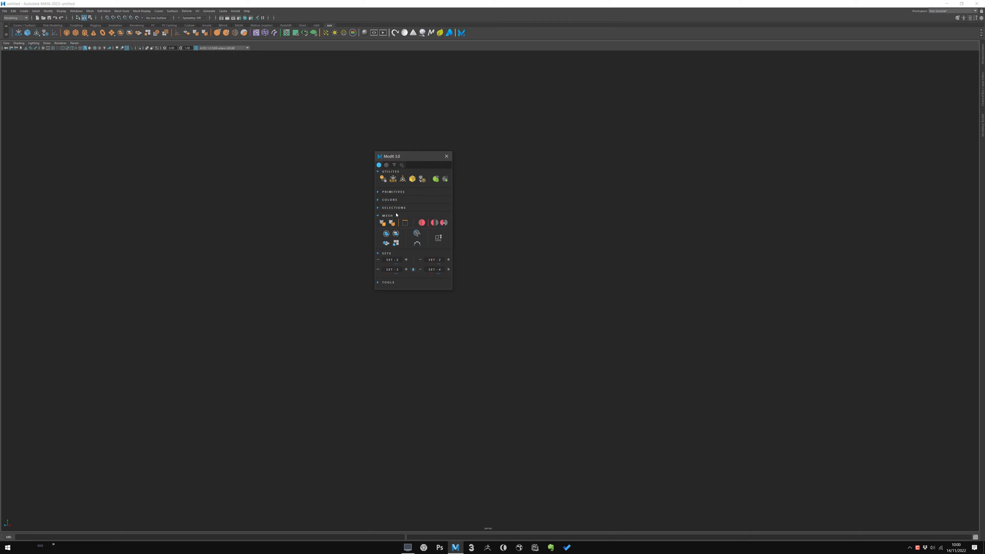
pyautogui.click(387, 225)
pyautogui.moveTo(401, 158); pyautogui.dragTo(423, 162)
# Preview the shading tab's grid of material spheres
pyautogui.click(408, 168)
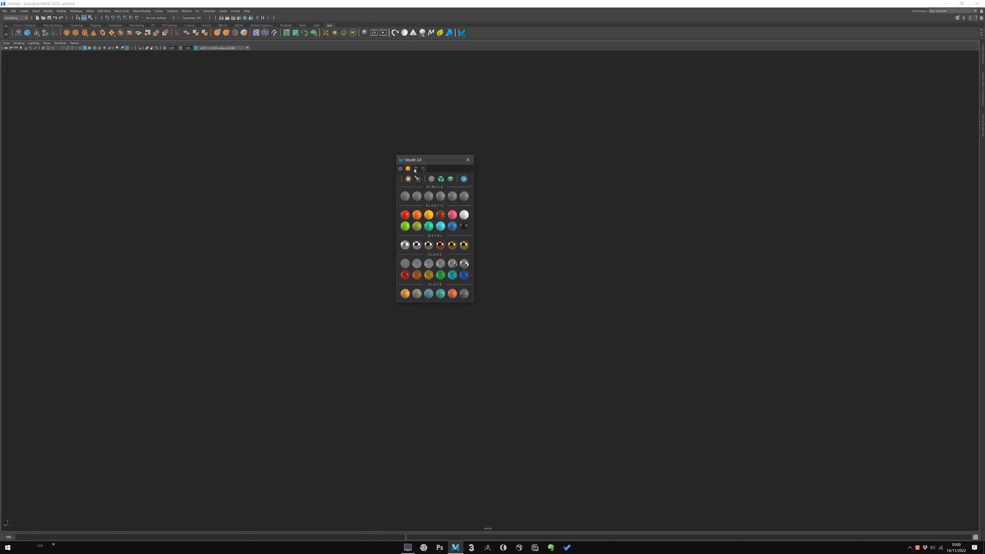
pyautogui.click(408, 168)
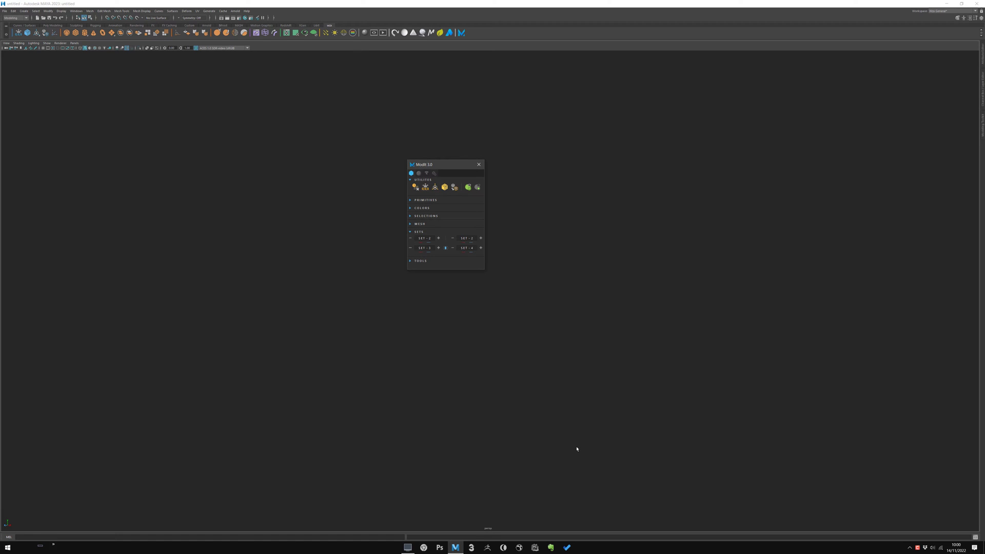
pyautogui.moveTo(432, 164); pyautogui.dragTo(430, 159)
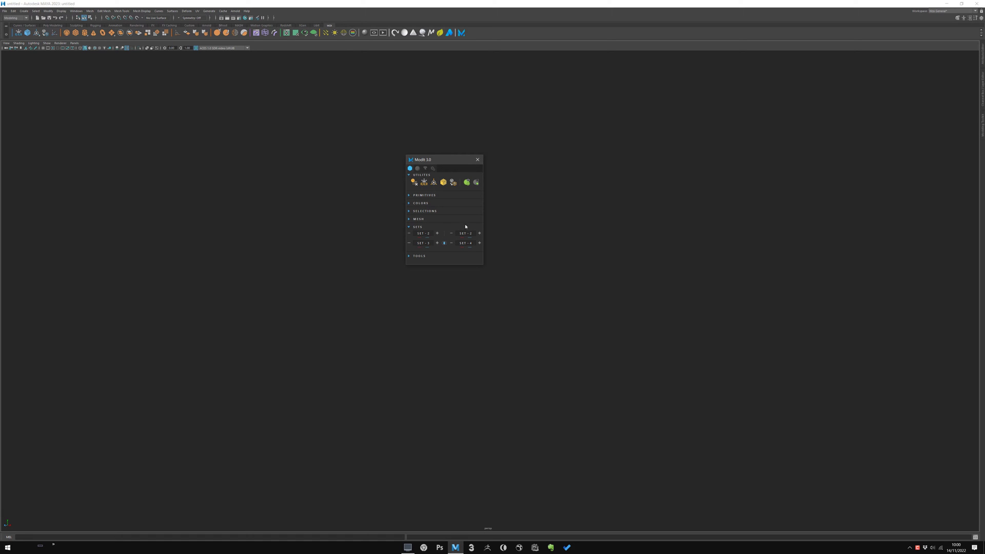
# Back on the modeling tab, collapse the Utilities and Sets sections
pyautogui.click(422, 175)
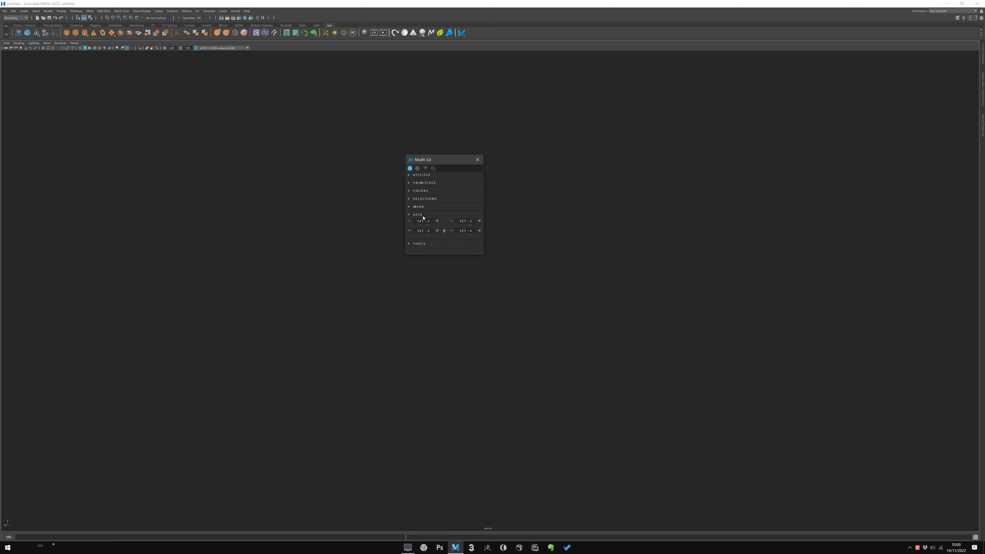
pyautogui.click(423, 218)
pyautogui.moveTo(427, 160); pyautogui.dragTo(421, 163)
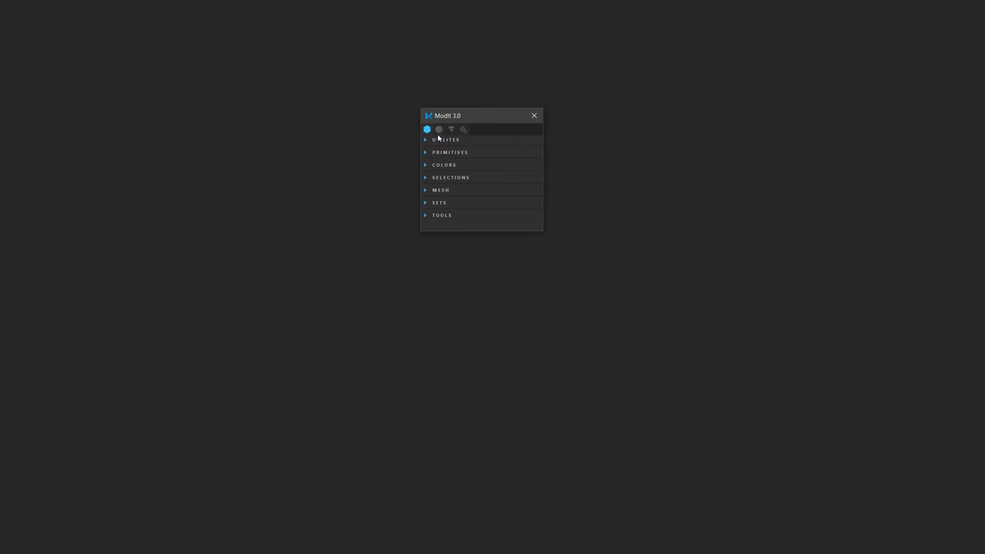
# Show the shading material spheres, then reposition and close the Viewport materials window
pyautogui.click(438, 130)
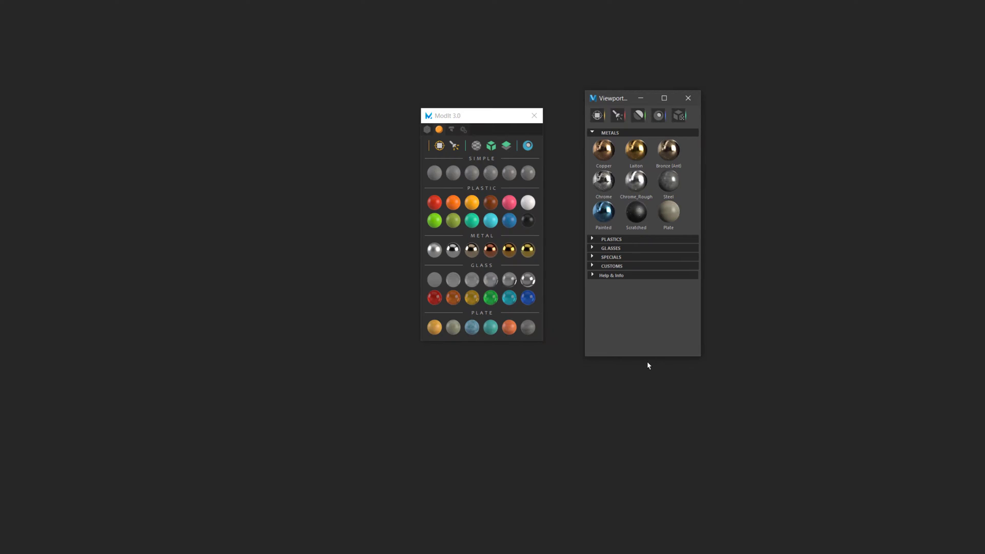
pyautogui.moveTo(619, 97)
pyautogui.mouseDown()
pyautogui.moveTo(651, 90)
pyautogui.moveTo(694, 2)
pyautogui.mouseUp()
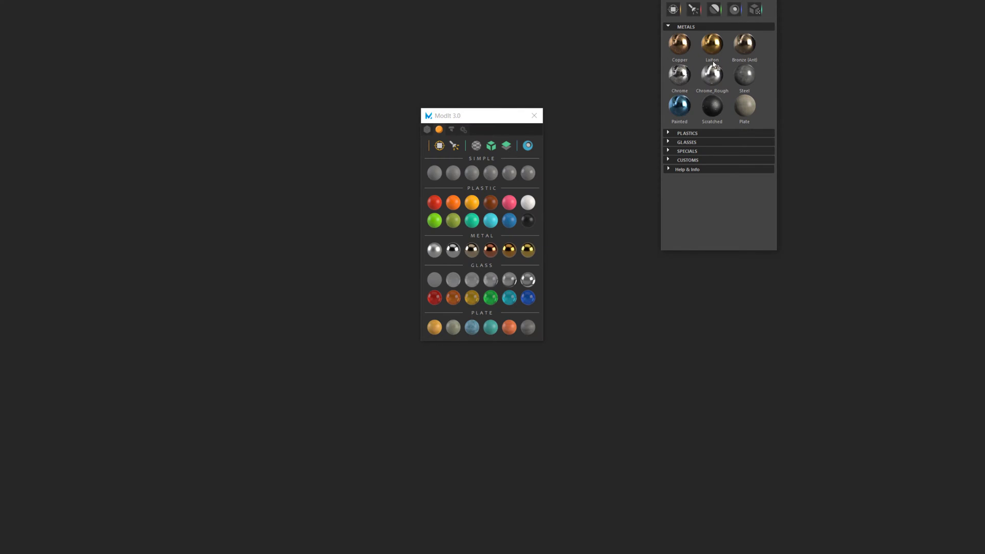
pyautogui.moveTo(695, 10)
pyautogui.mouseDown()
pyautogui.moveTo(674, 22)
pyautogui.moveTo(686, 34)
pyautogui.mouseUp()
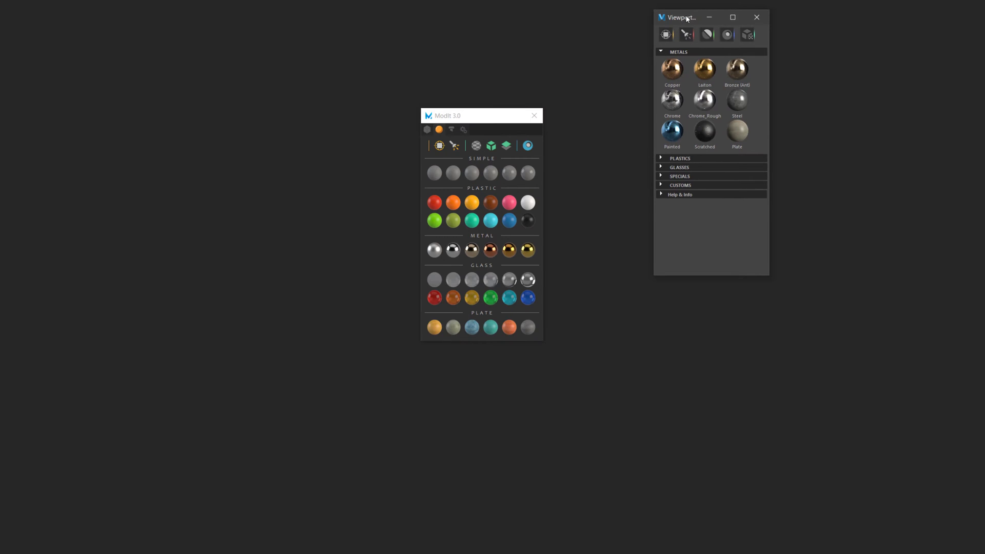
pyautogui.moveTo(687, 18); pyautogui.dragTo(682, 18)
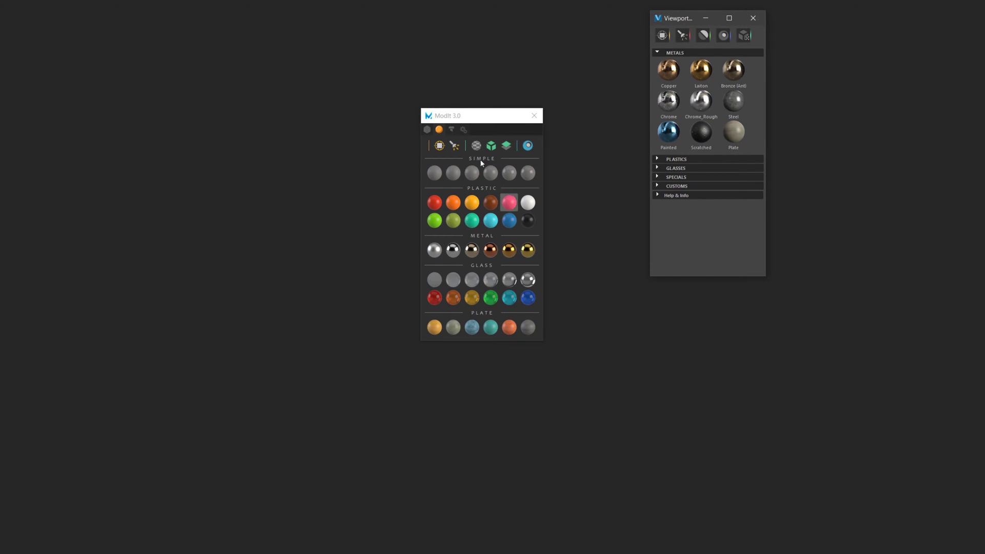
pyautogui.click(753, 18)
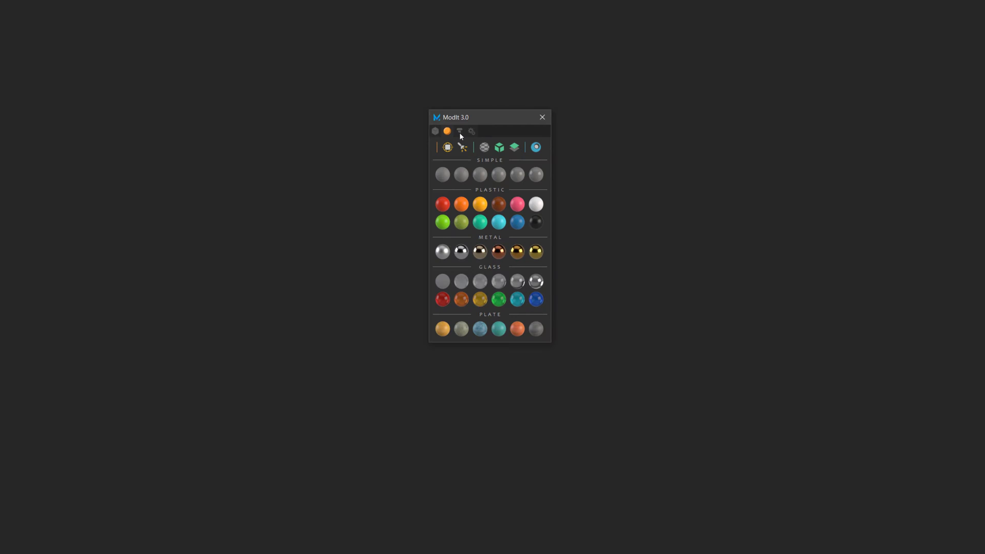
# Show the Screw/Bolt library and stretch the second ModIt panel to reveal screws and bolts
pyautogui.click(460, 131)
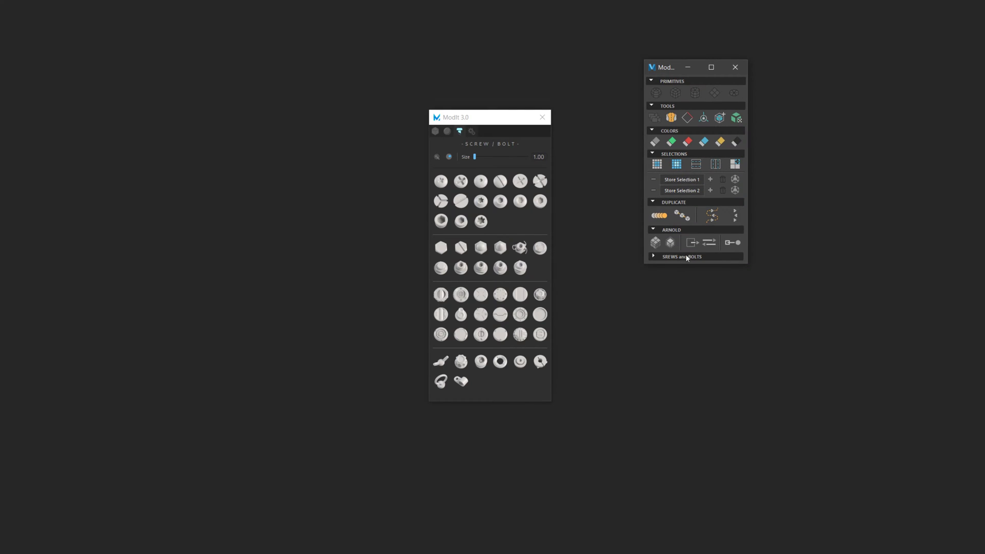
pyautogui.moveTo(677, 266); pyautogui.dragTo(677, 428)
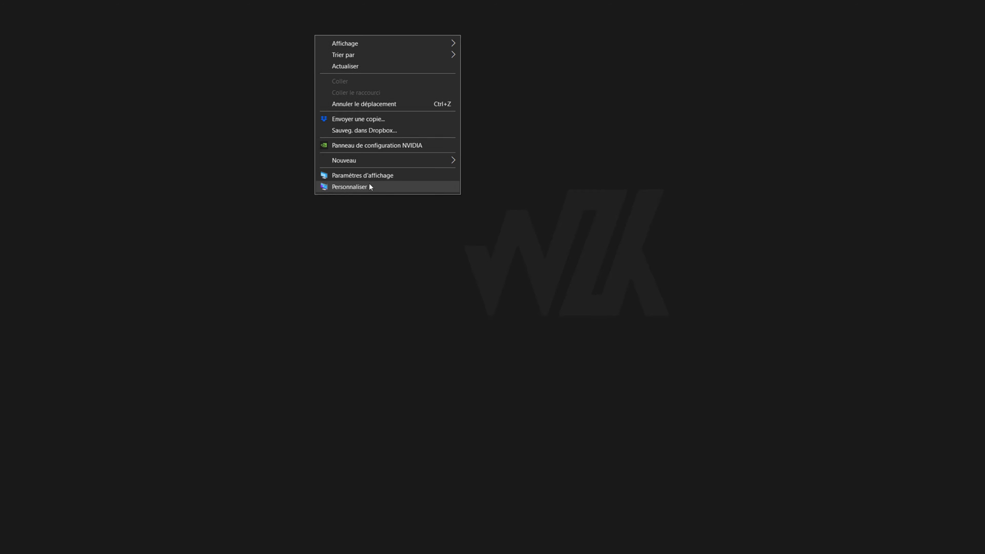
# Open Windows display settings and review the 125% scaling dropdown choices
pyautogui.click(368, 177)
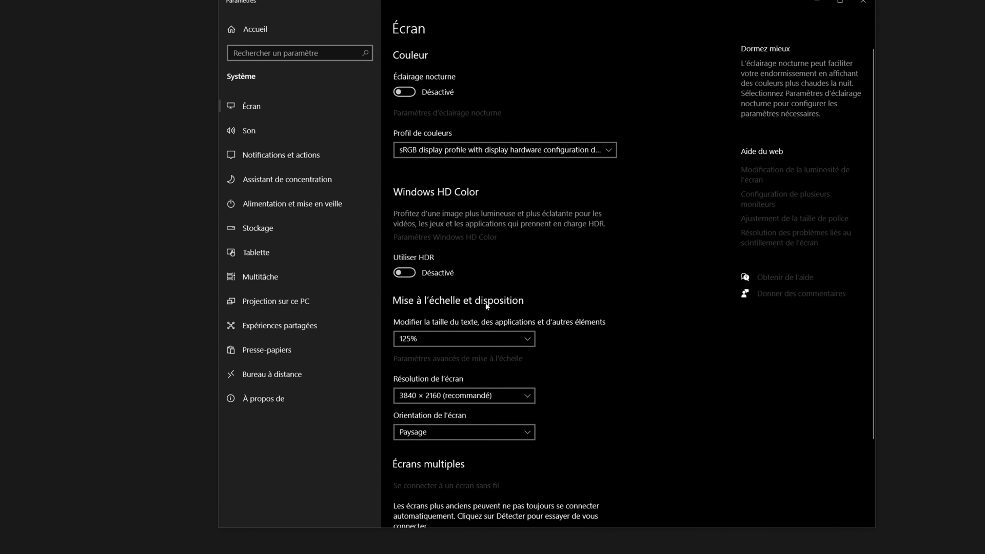
pyautogui.click(431, 343)
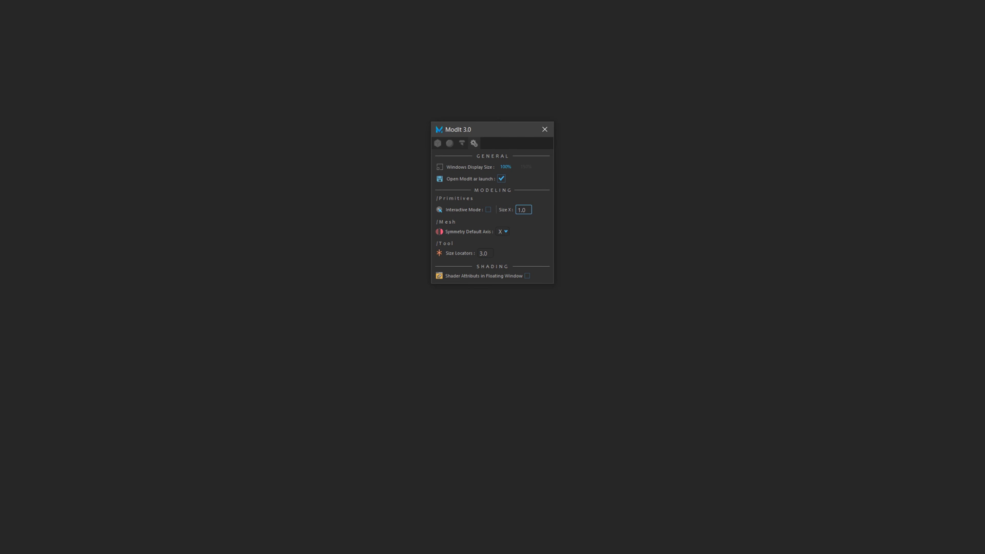
# Move the ModIt window toward the top right and return to the modeling sections
pyautogui.moveTo(488, 129); pyautogui.dragTo(960, 7)
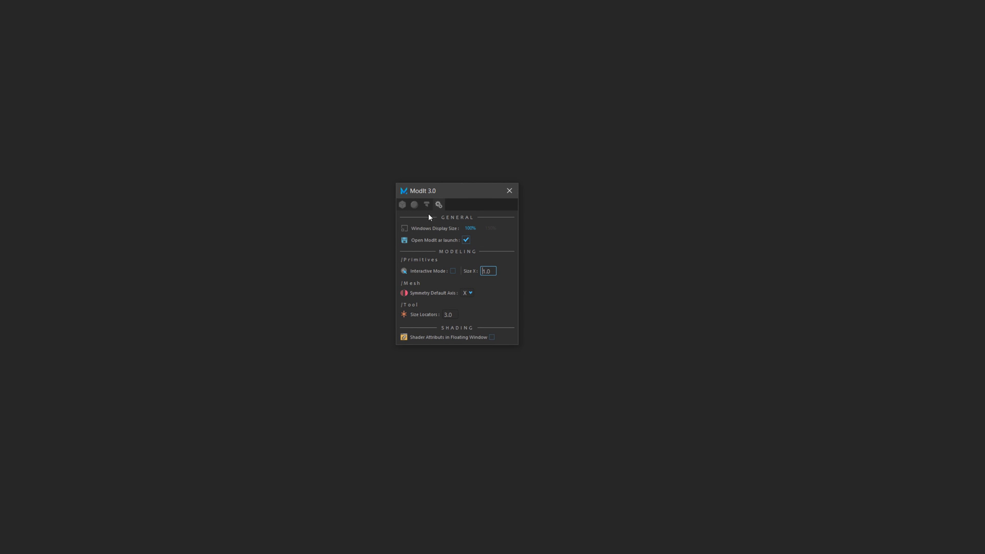
pyautogui.click(402, 204)
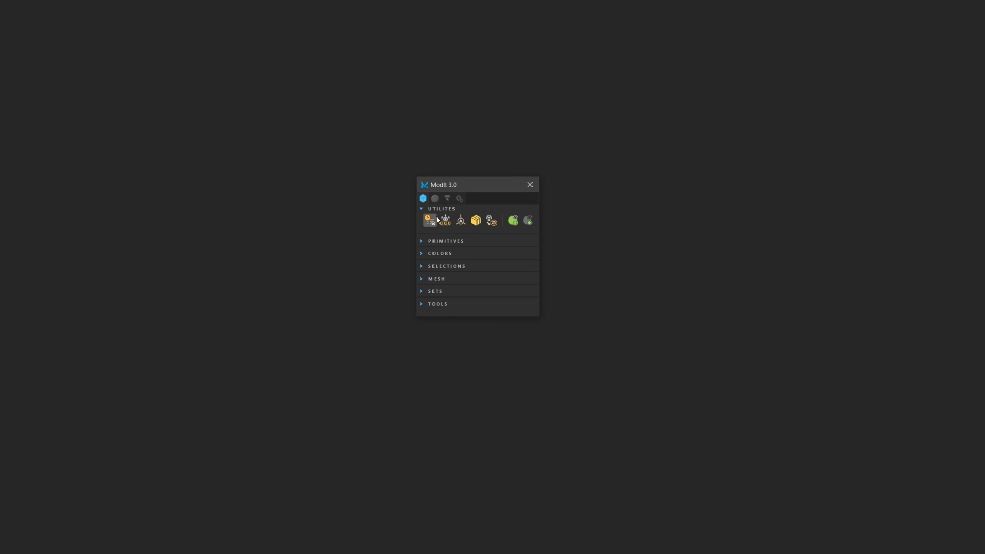